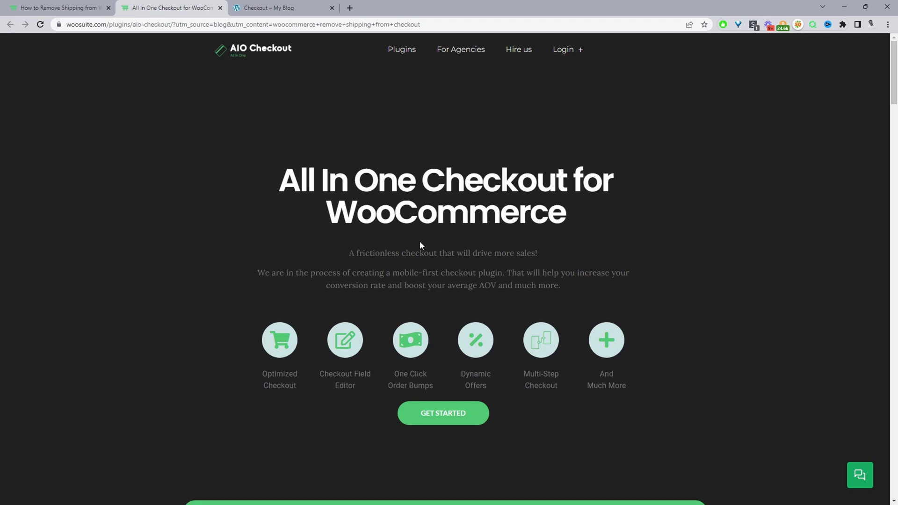
Step: Switch to the 'Dashboard ‹ My Blog' WordPress admin tab
click(307, 7)
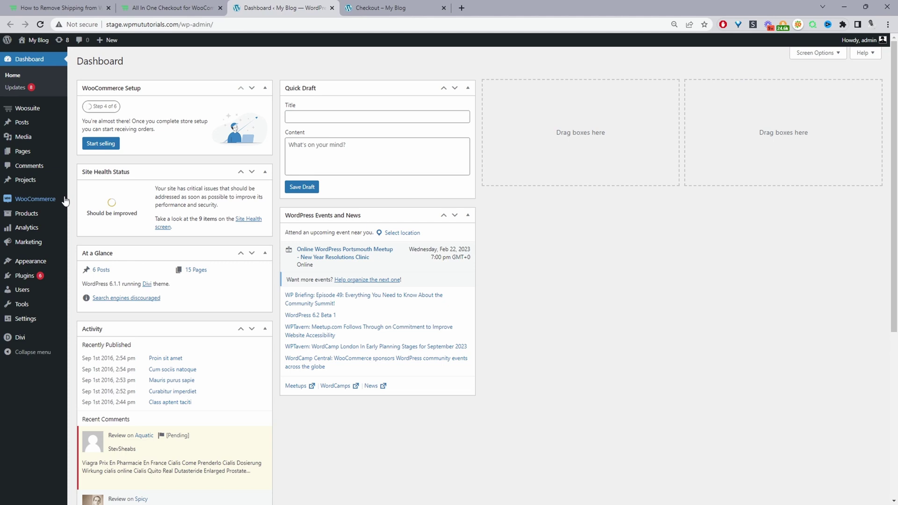
Step: Go to Woosuite's AIO Checkout overview from the admin sidebar flyout menu
mouse_move(48, 278)
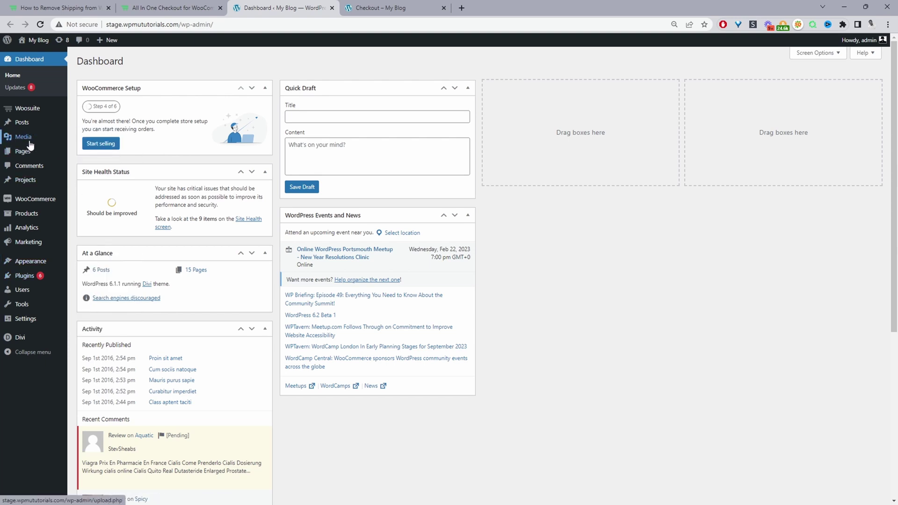
mouse_move(40, 137)
mouse_move(38, 114)
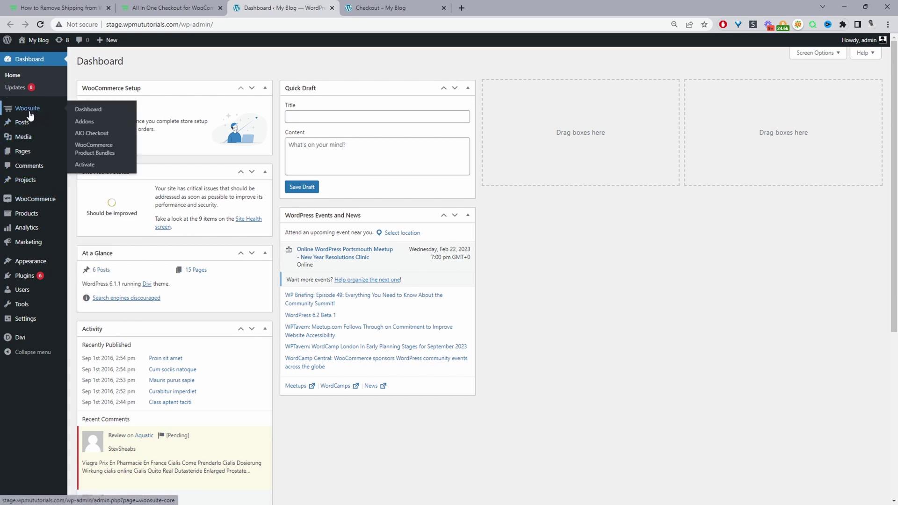
click(92, 134)
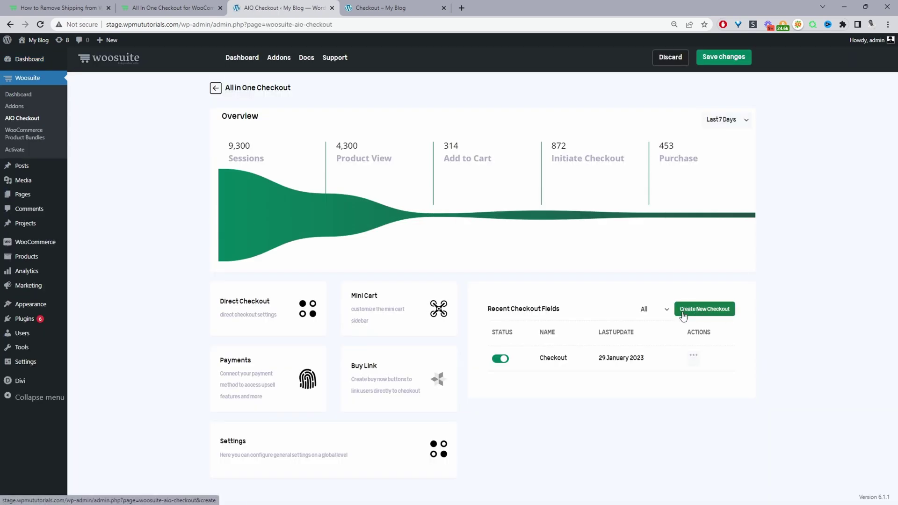
Step: Open the 'Checkout' form and review its Billing, Shipping Details, Order Summary and Shipping sections
click(555, 360)
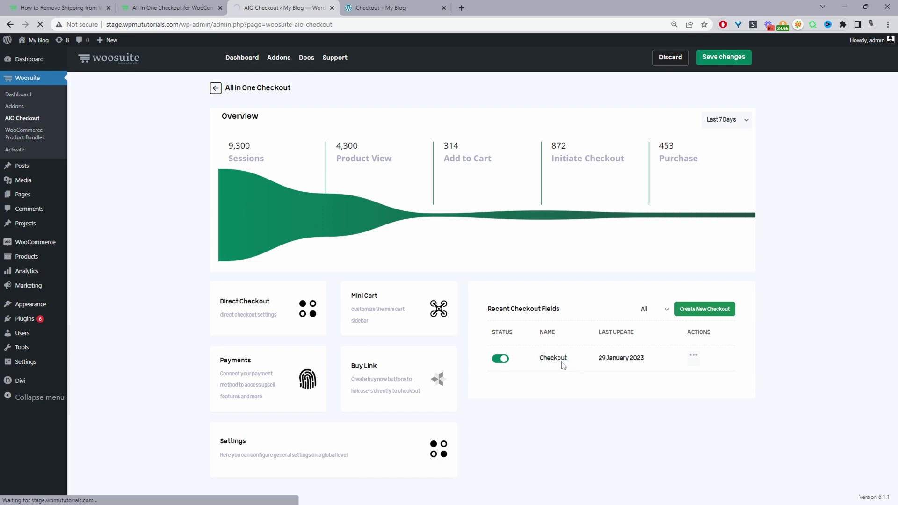
scroll(386, 255, down, 2)
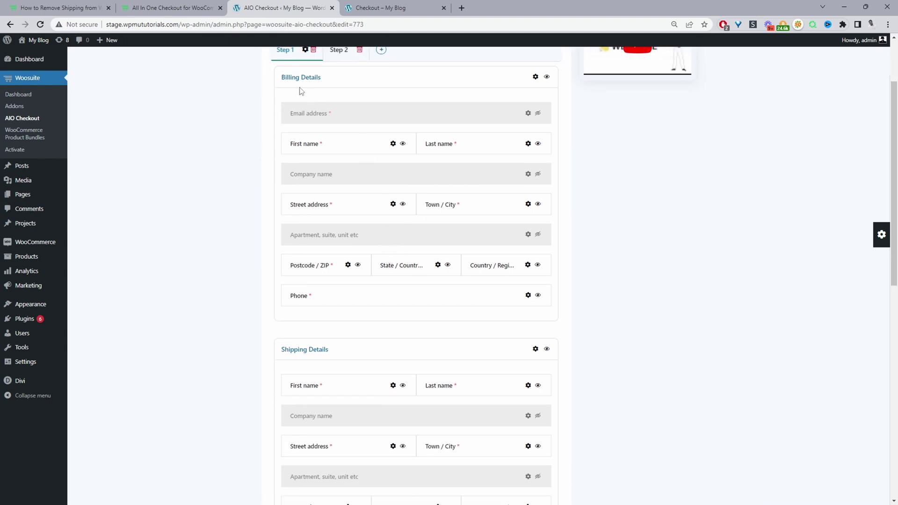
scroll(391, 286, down, 6)
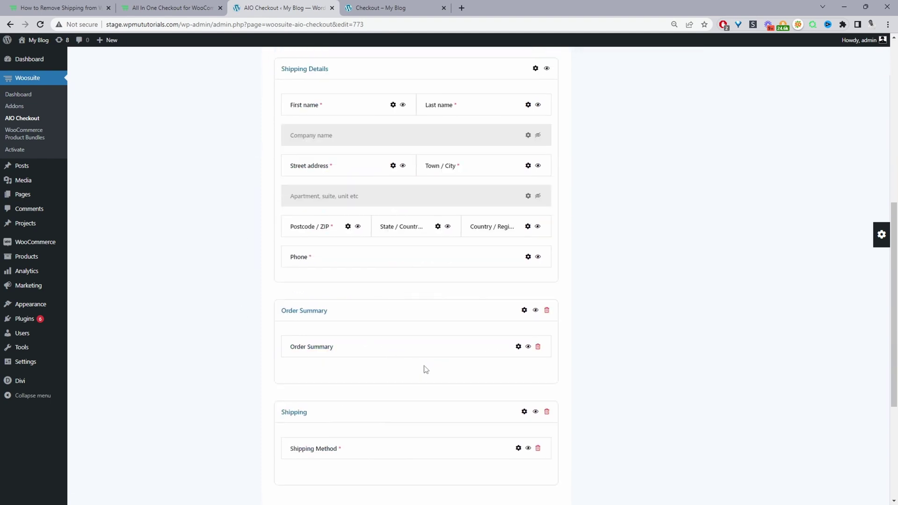
scroll(393, 370, down, 2)
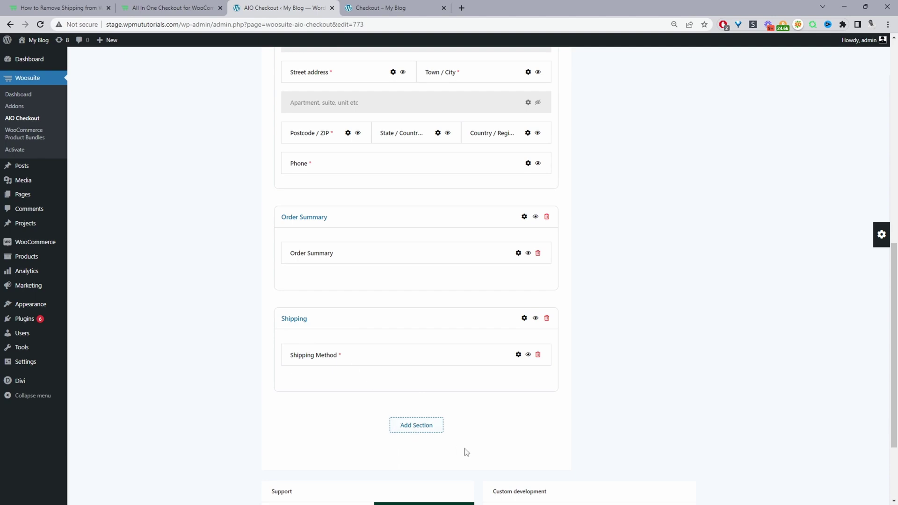
scroll(465, 450, up, 1)
scroll(469, 444, up, 5)
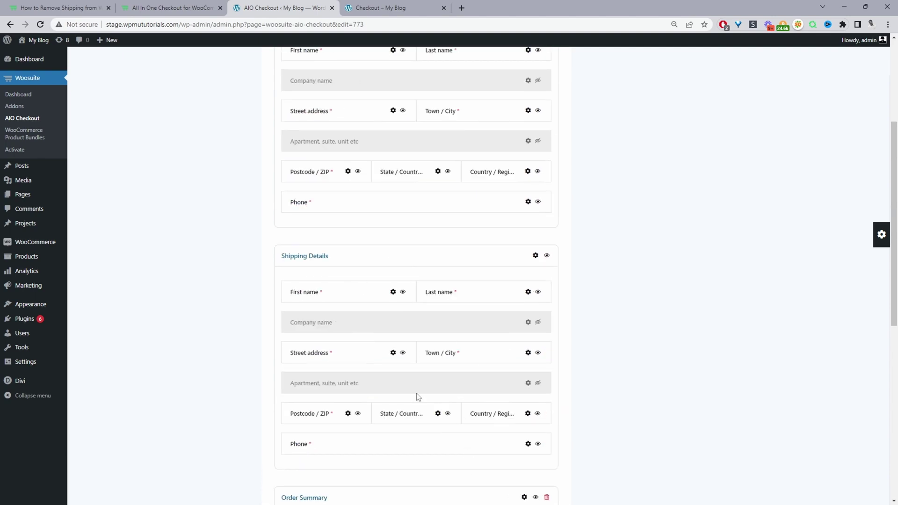
scroll(417, 395, up, 3)
scroll(418, 397, down, 2)
scroll(418, 396, down, 1)
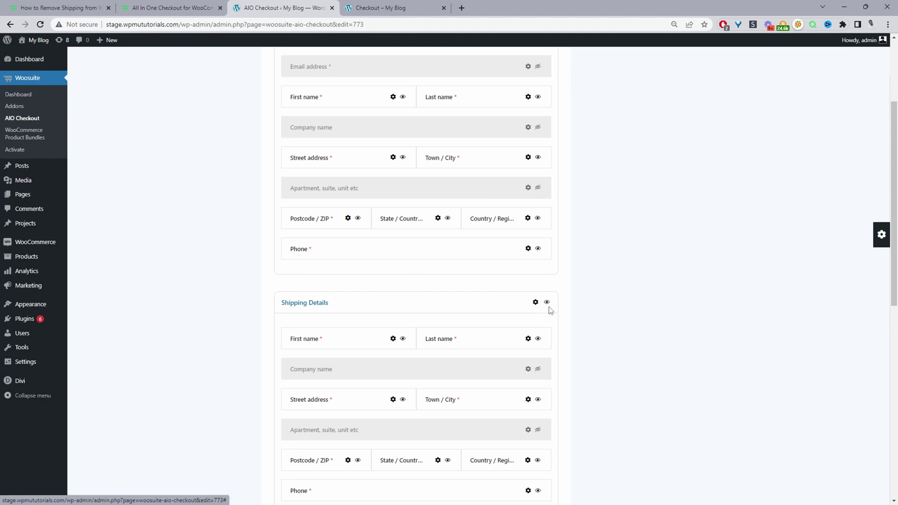
Step: Mark the Shipping Details section DISABLED so Step 1 keeps only Billing Details
click(545, 302)
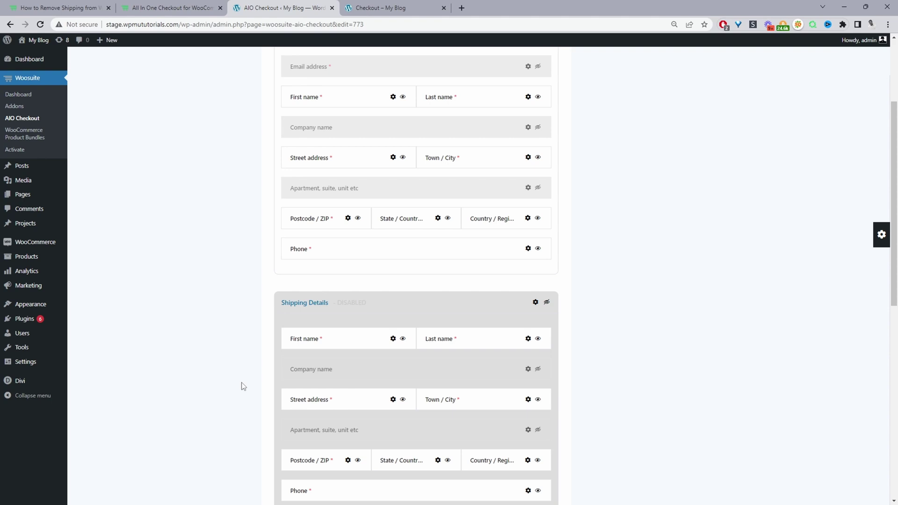
scroll(253, 328, up, 3)
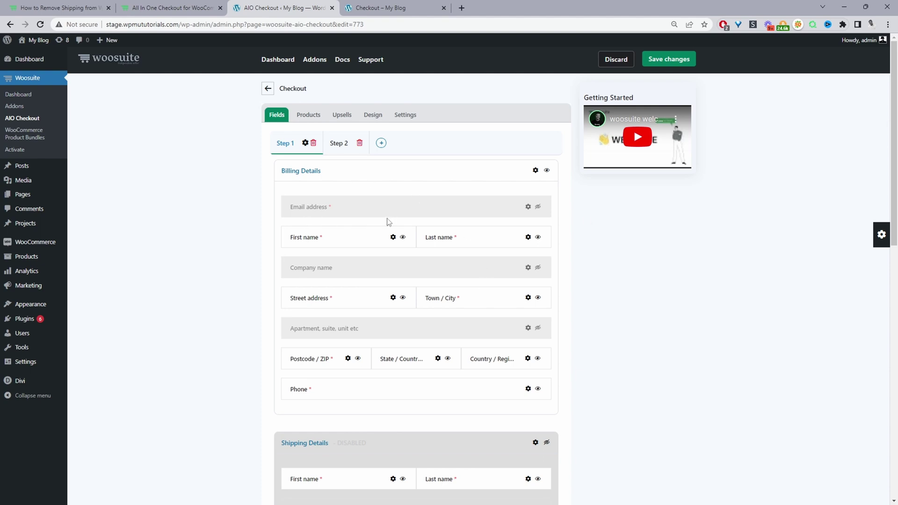
Step: Apply the Modern Shop Template with a single-column layout, then view the storefront checkout
click(372, 114)
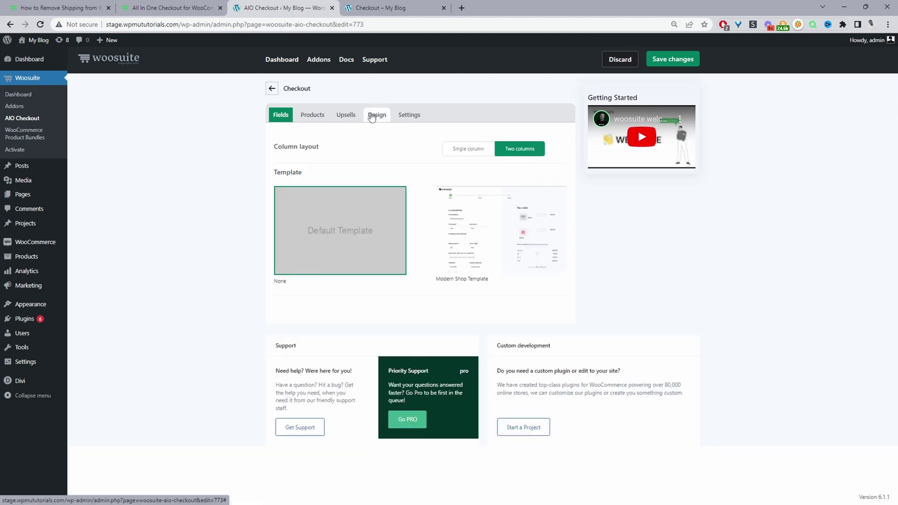
click(499, 250)
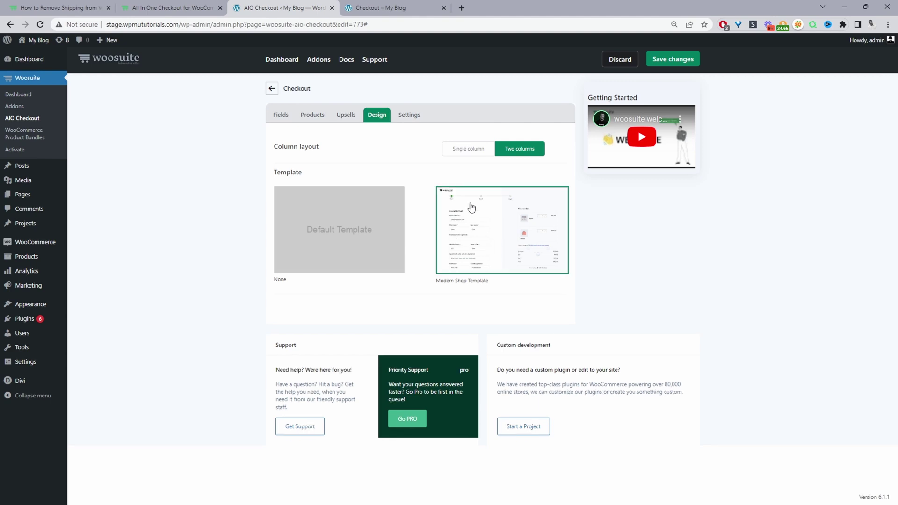
click(468, 149)
click(473, 247)
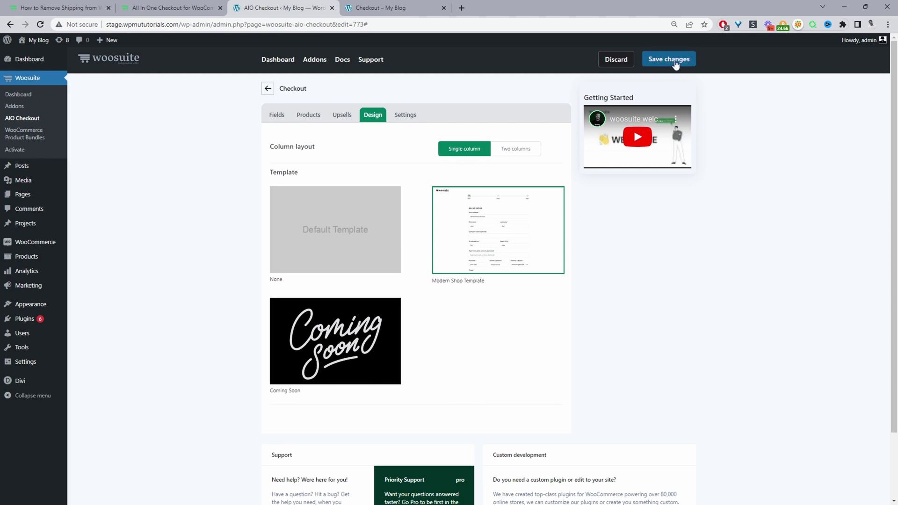
key(ctrl+Tab)
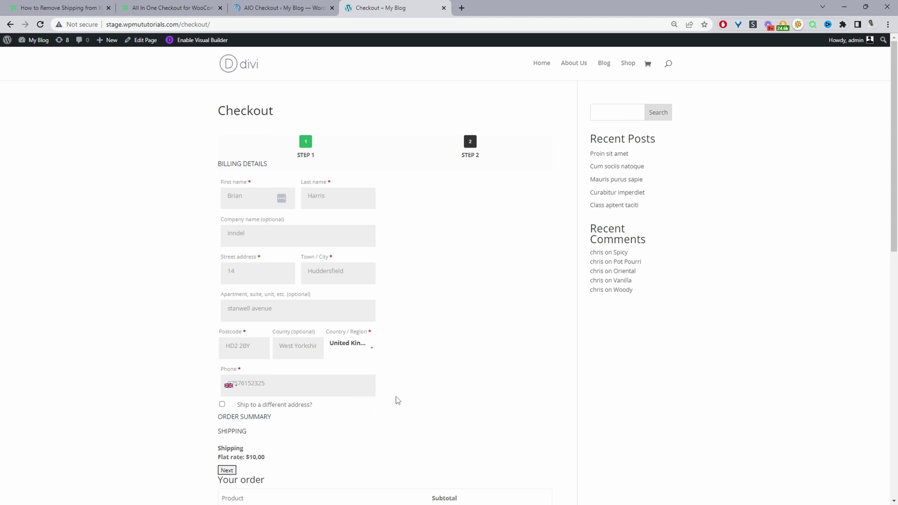
Step: Reload the storefront checkout to review the modern single-column layout, then return to the editor
key(ctrl+shift+Tab)
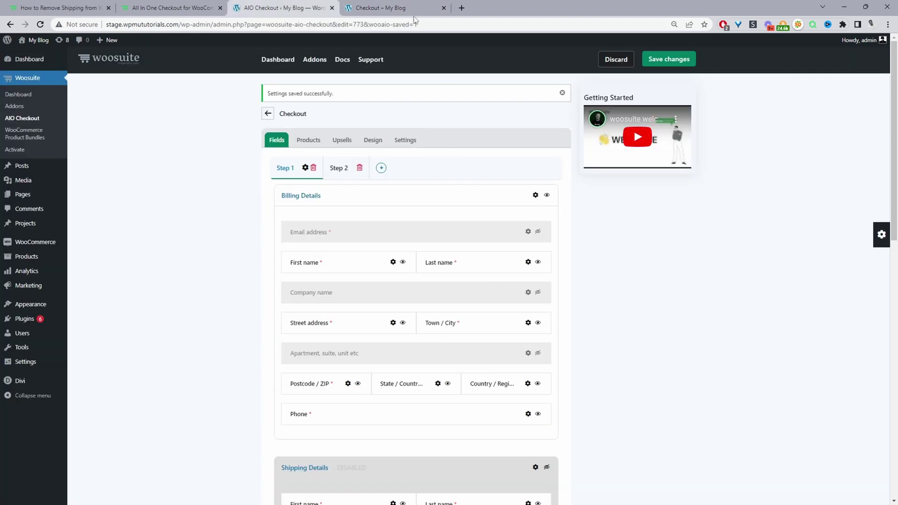
click(398, 8)
click(40, 24)
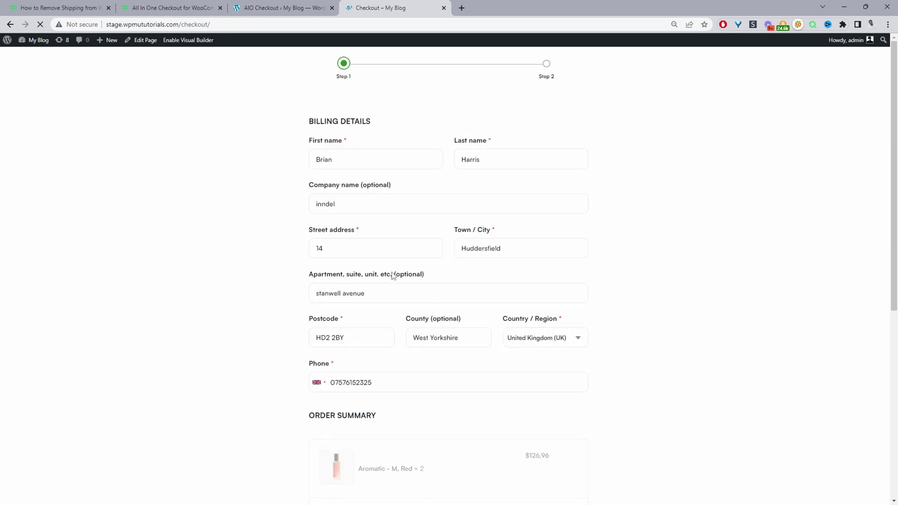
scroll(394, 249, down, 7)
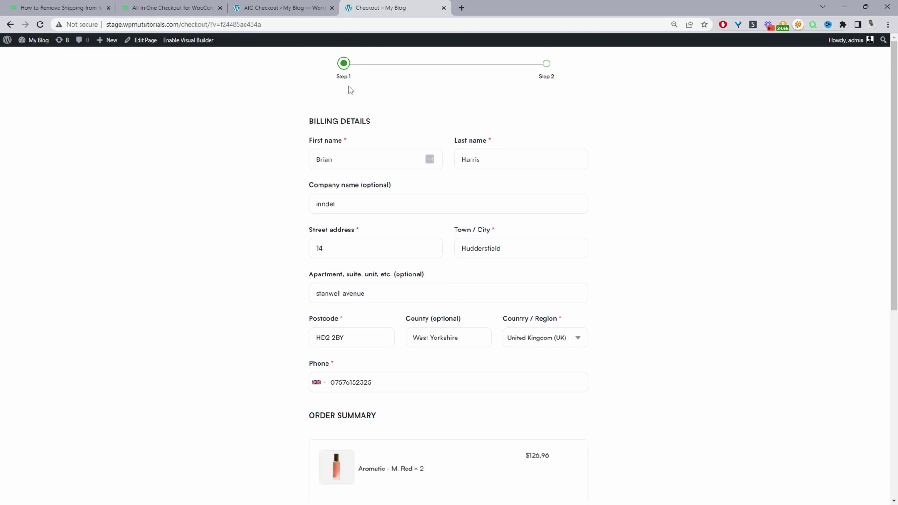
click(287, 7)
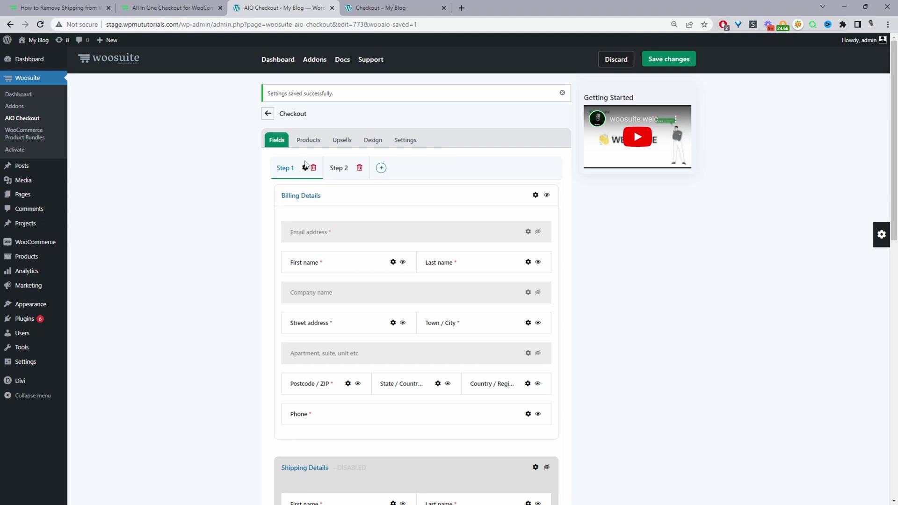
Step: Remove the extra checkout steps, leaving only Step 1, and toggle the Checkout form off
click(382, 168)
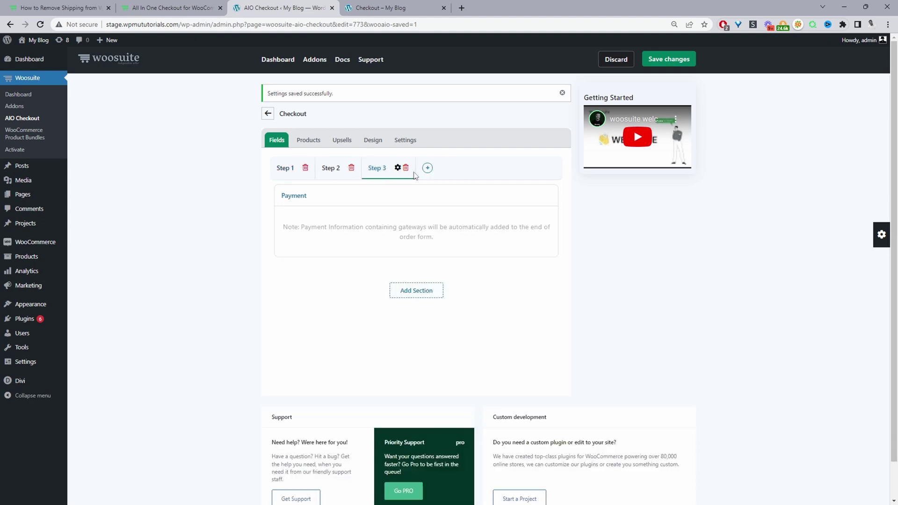
click(405, 167)
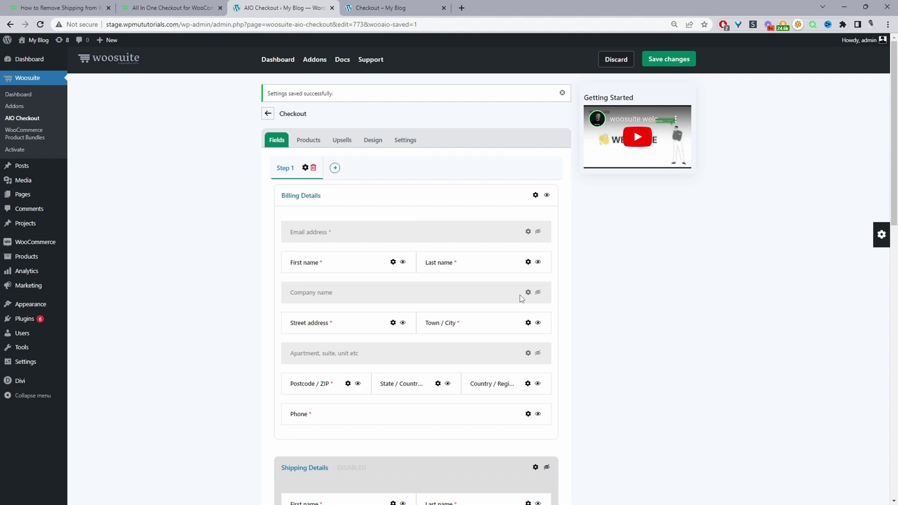
click(44, 119)
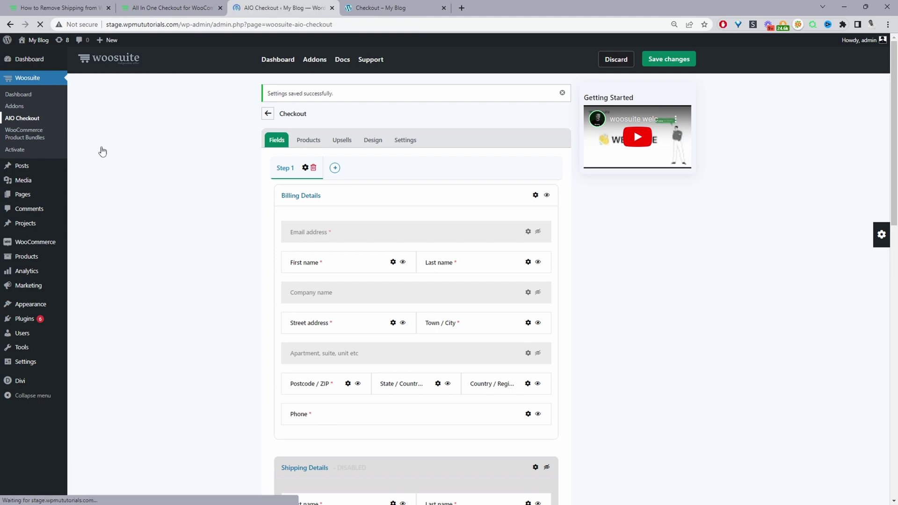
click(502, 361)
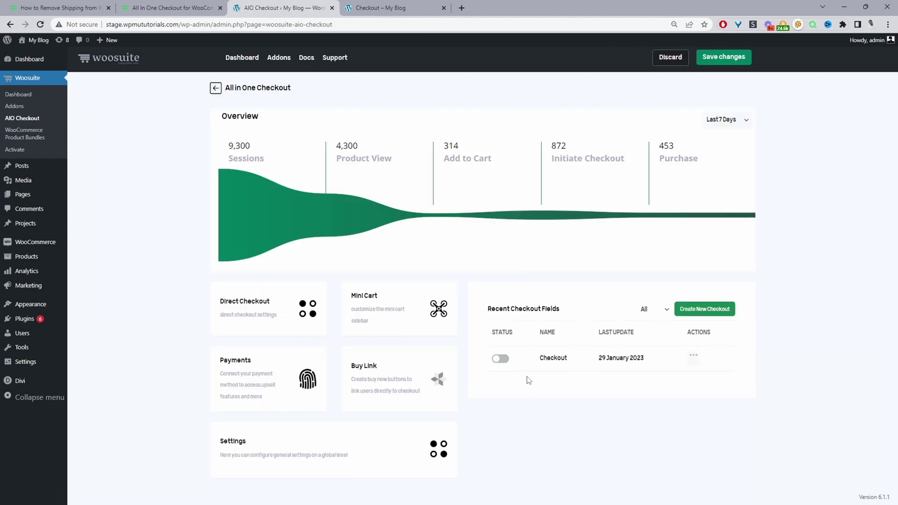
Step: Save the AIO Checkout changes and reload the storefront, now showing the standard Divi checkout form
click(724, 58)
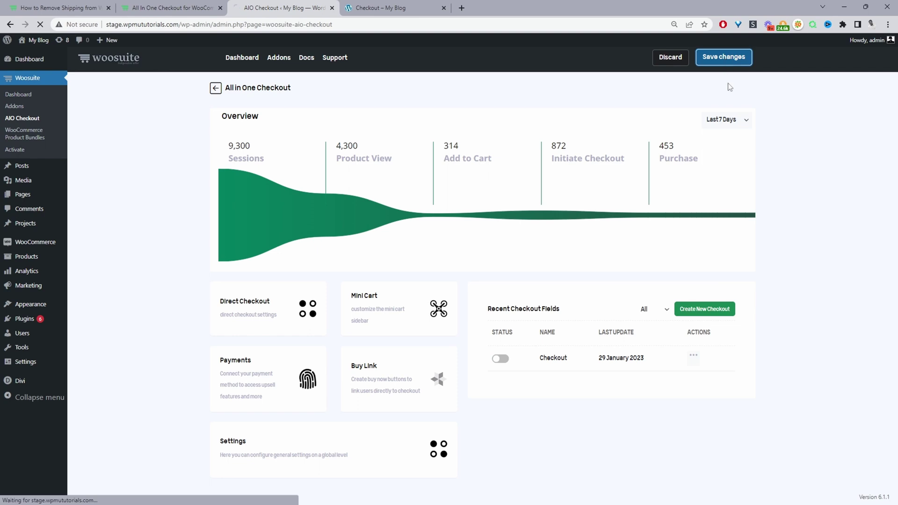
key(ctrl+Tab)
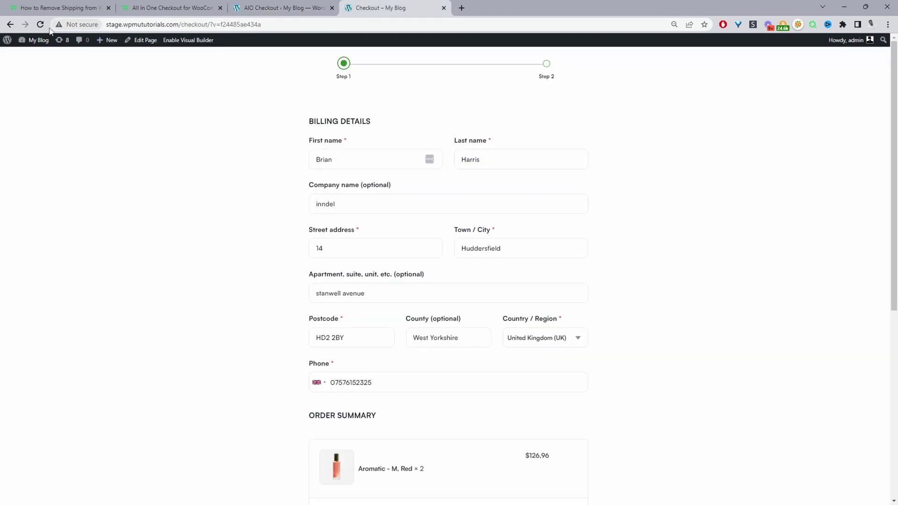
click(41, 25)
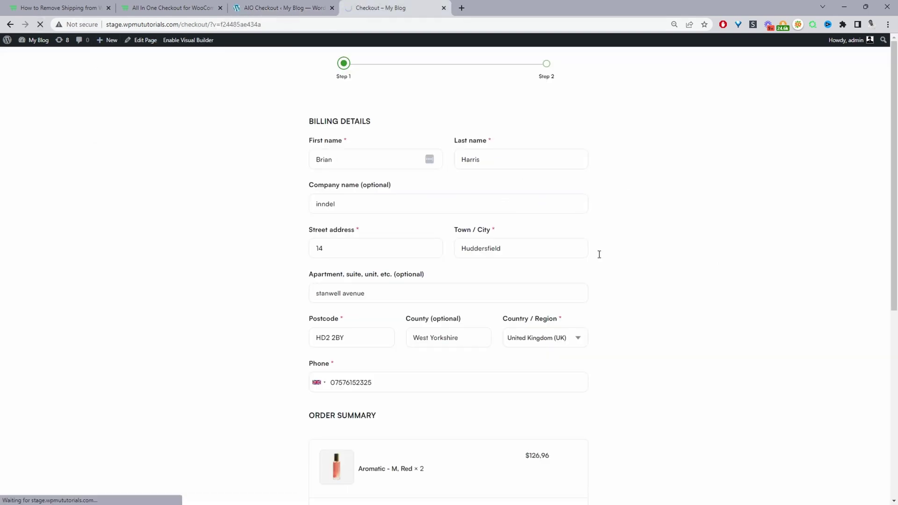
scroll(537, 290, down, 5)
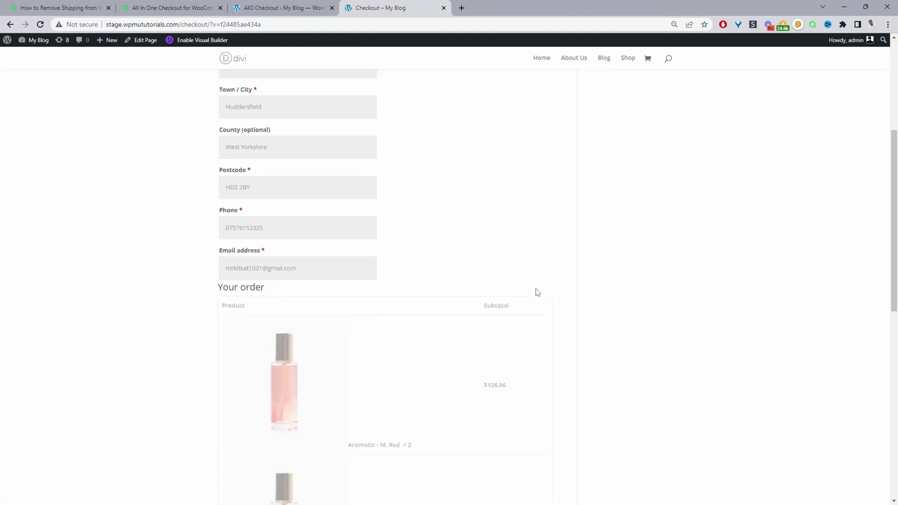
scroll(537, 292, down, 11)
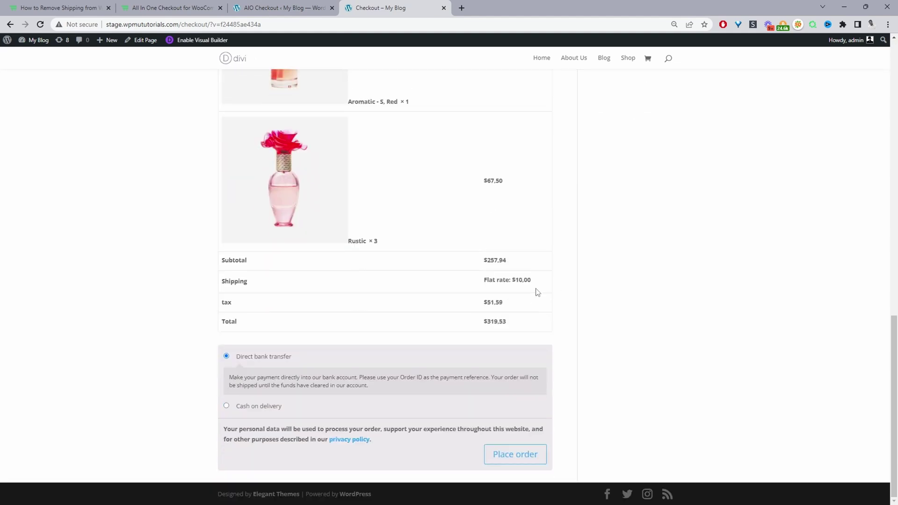
scroll(537, 292, up, 6)
scroll(538, 292, up, 10)
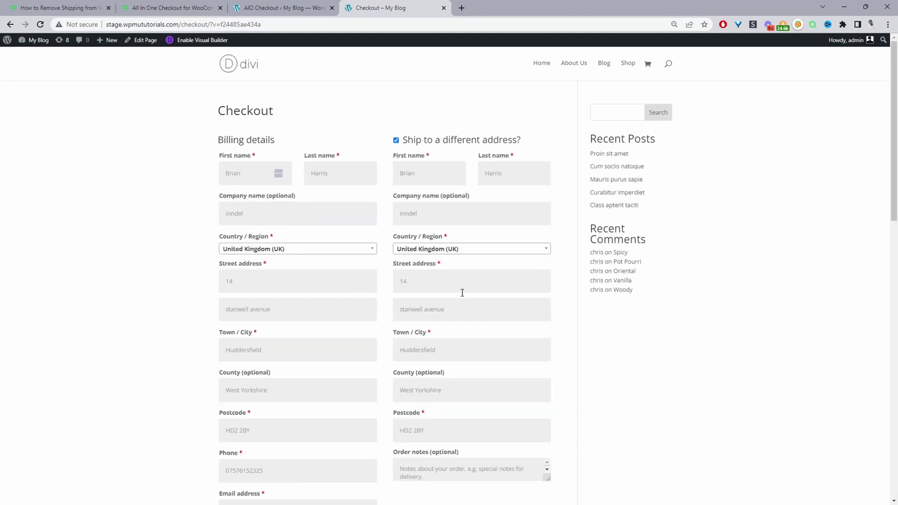
Step: Save WooCommerce shipping destination as 'Force shipping to the customer billing address' and reload checkout
click(276, 7)
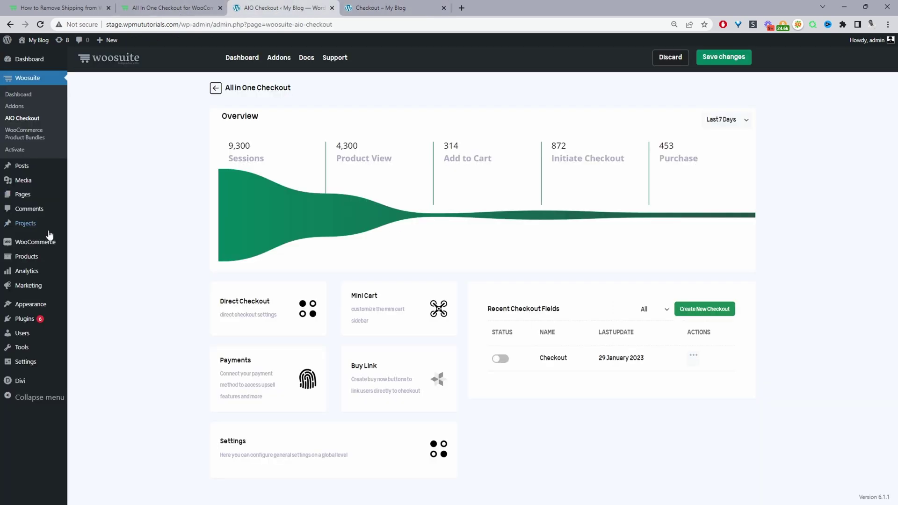
mouse_move(52, 242)
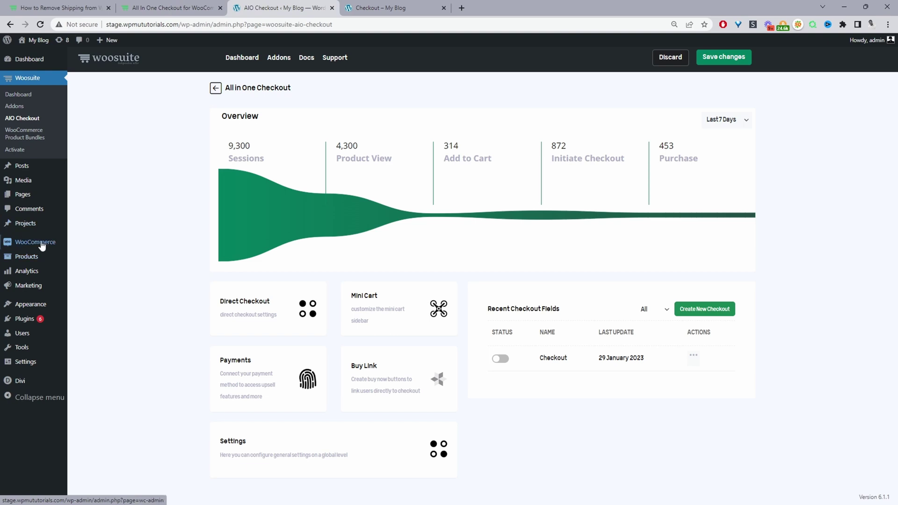
click(91, 305)
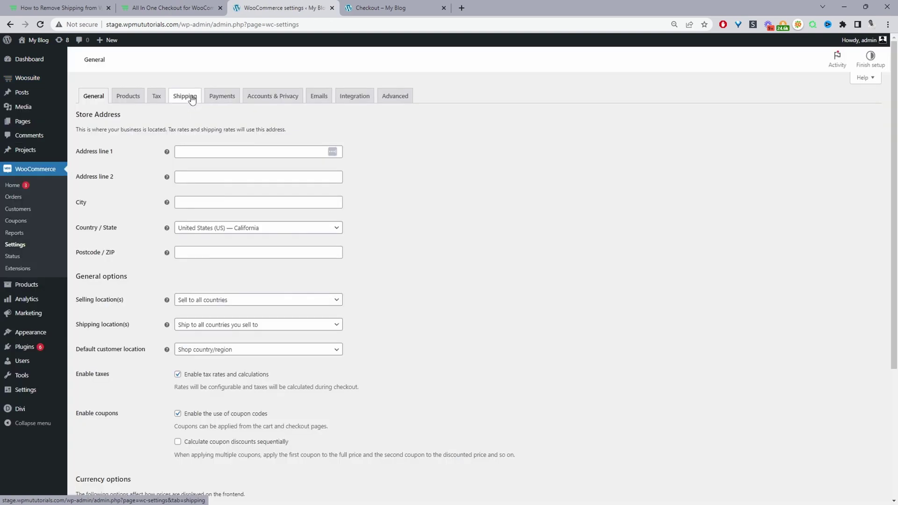
click(192, 97)
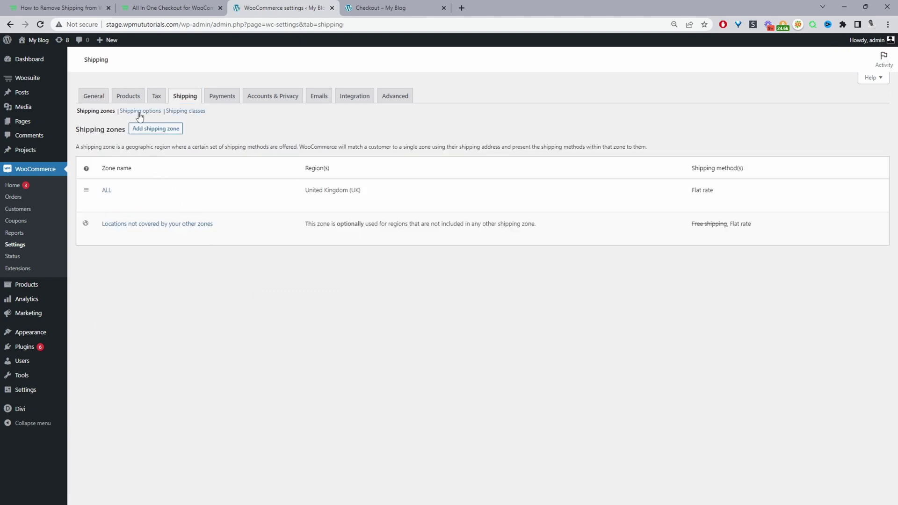
click(136, 112)
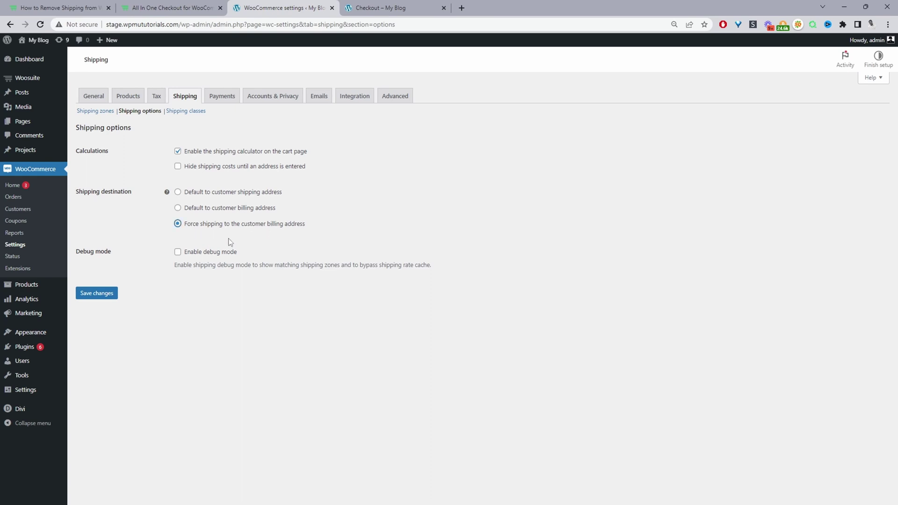
click(114, 296)
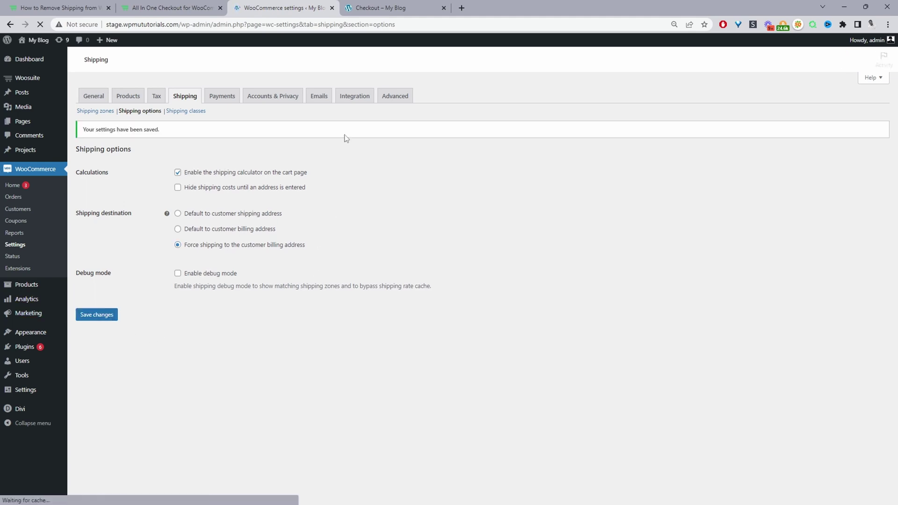
key(ctrl+Tab)
key(F5)
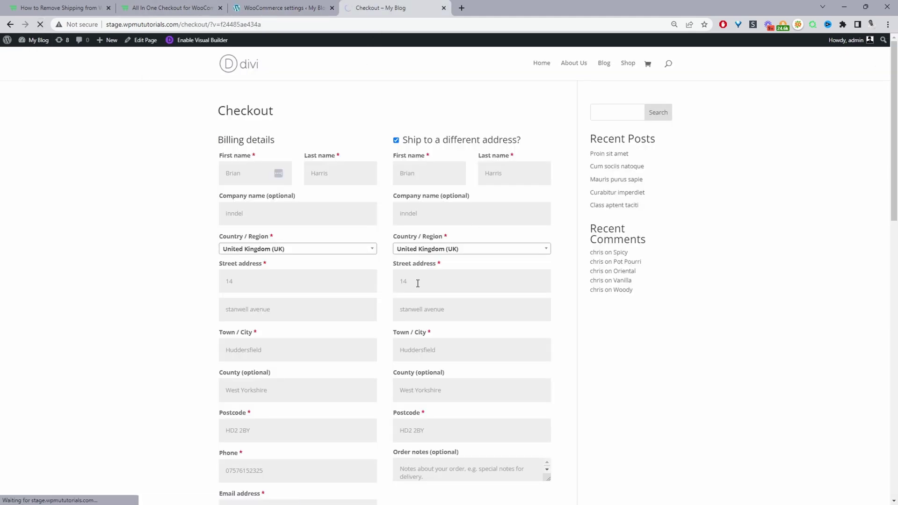
Step: Check the checkout's single combined Billing & Shipping form, then return to WooCommerce shipping options
scroll(411, 299, down, 5)
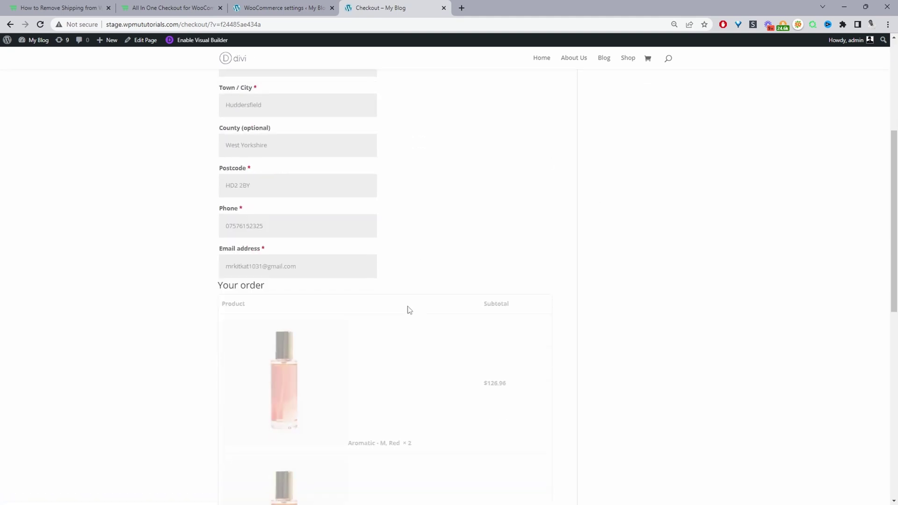
scroll(407, 308, up, 5)
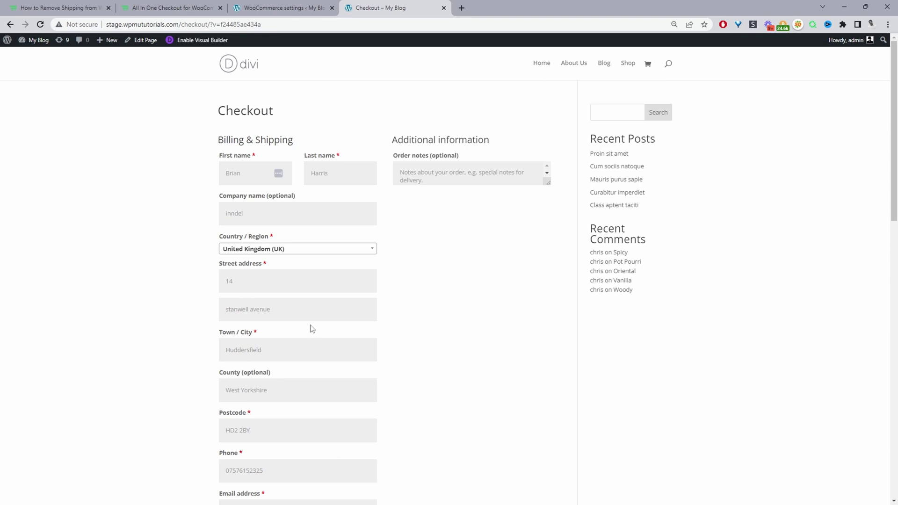
click(282, 7)
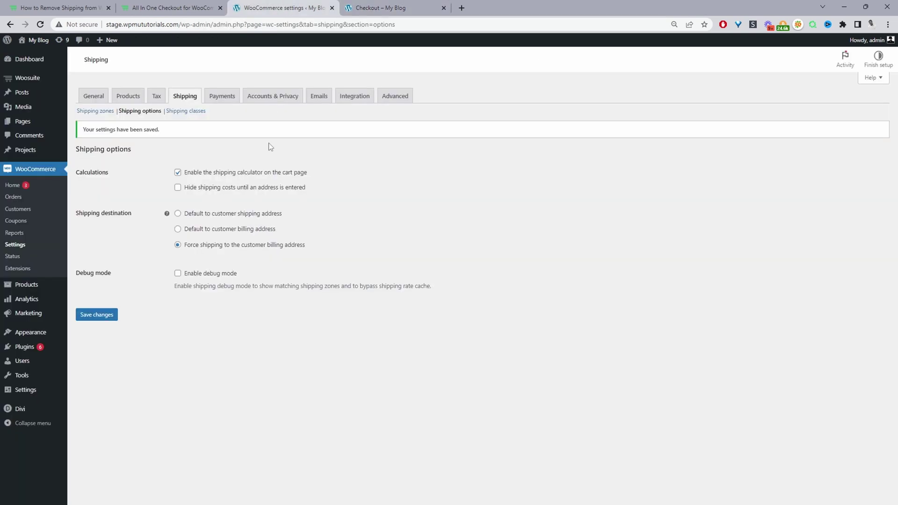
Step: Save the shipping destination as 'Default to customer billing address' and return to General settings
click(209, 213)
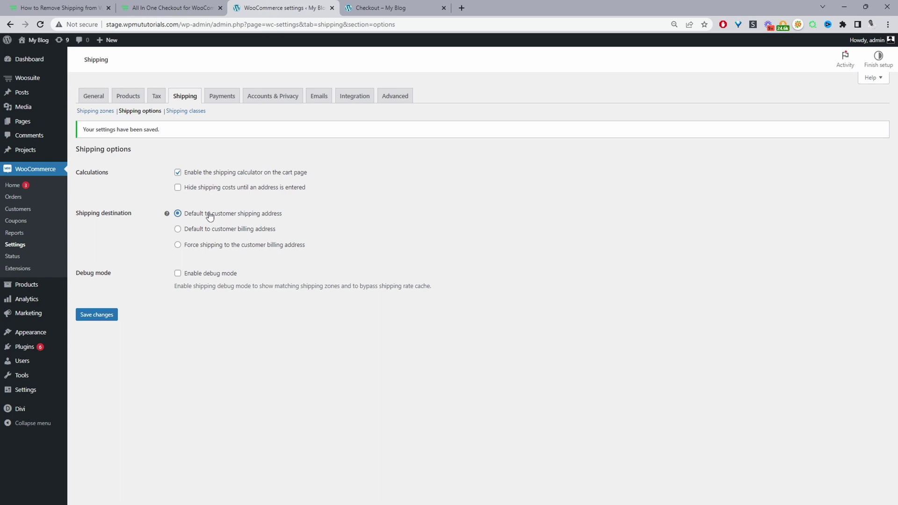
click(178, 229)
click(112, 317)
click(24, 248)
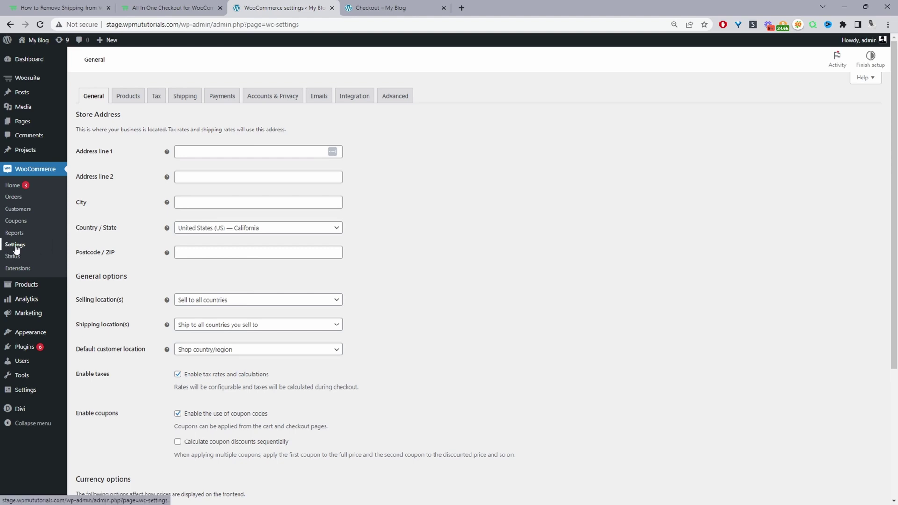
Step: Change Shipping location(s) in General options to 'Disable shipping & shipping calculations'
scroll(214, 243, down, 4)
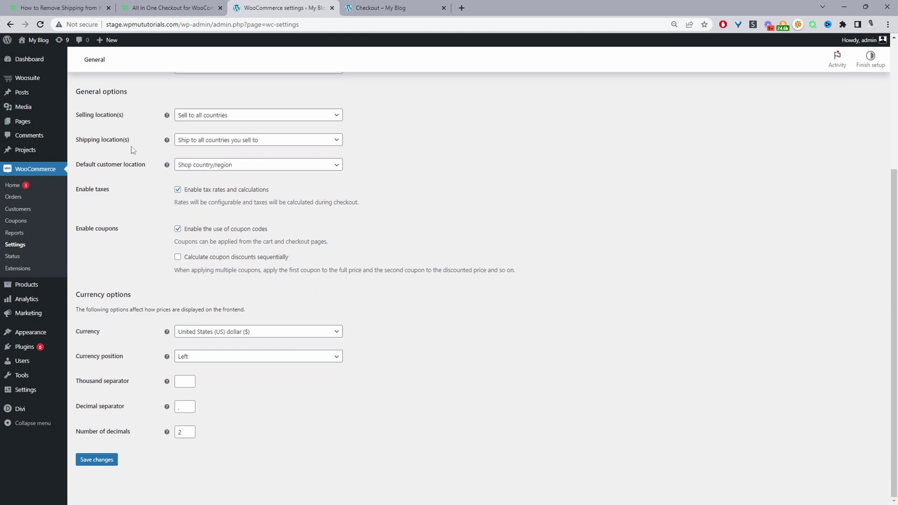
click(204, 121)
click(205, 124)
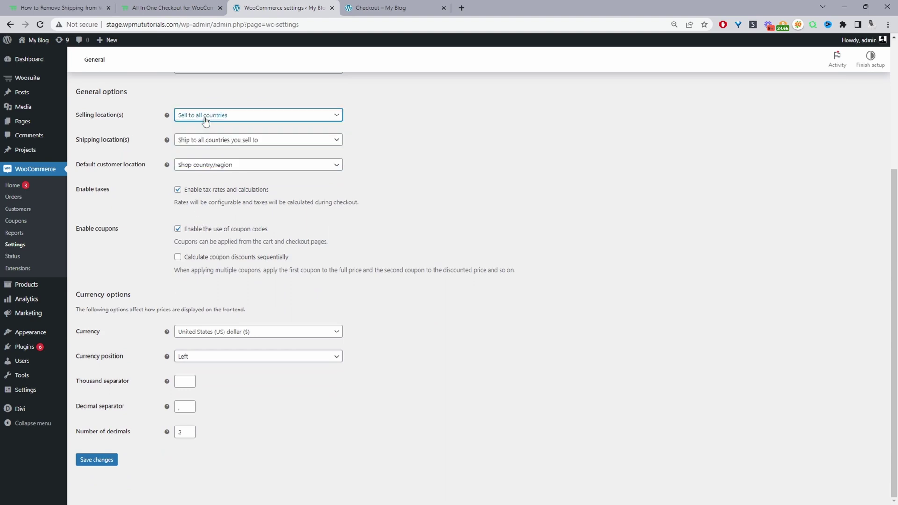
click(192, 141)
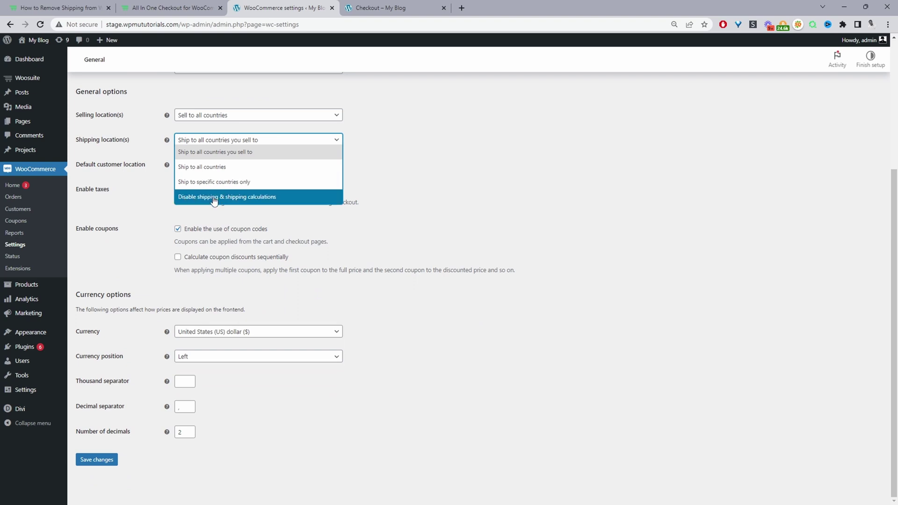
click(242, 200)
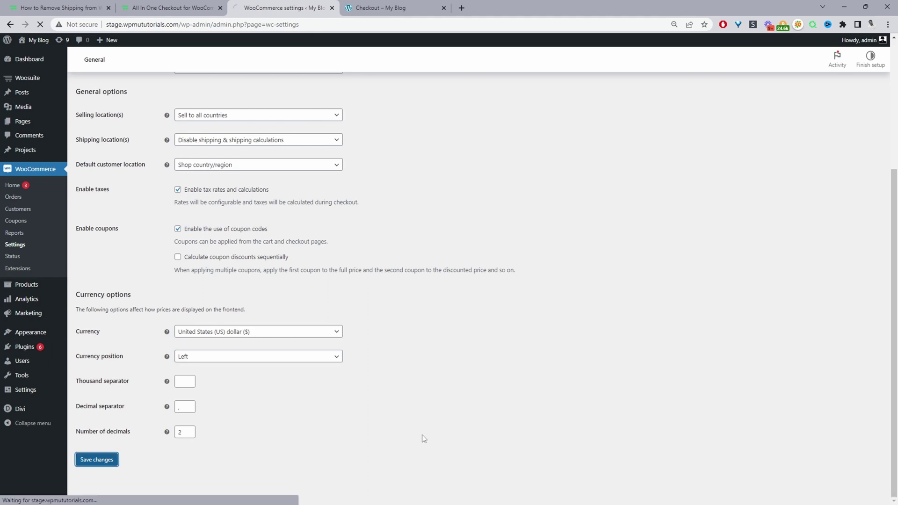
Step: Reload the checkout page and confirm only Billing details appear above the Your order table
key(ctrl+Tab)
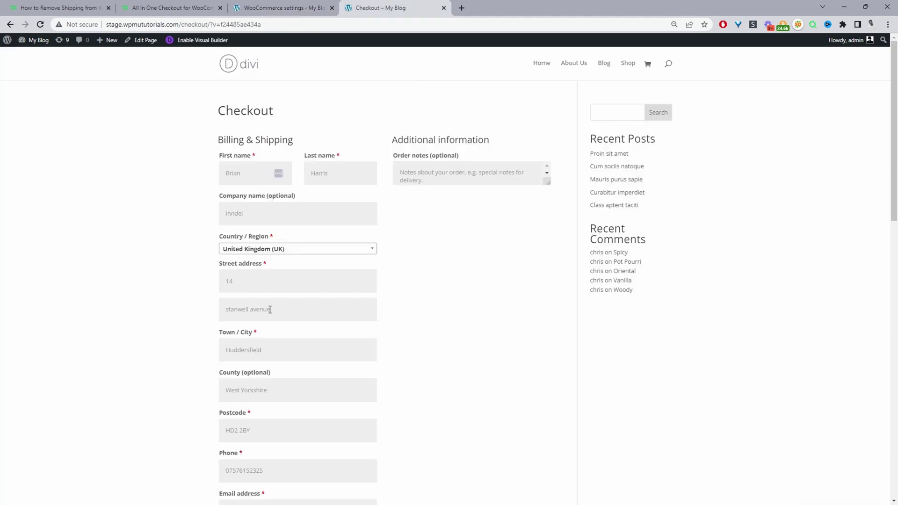
click(41, 24)
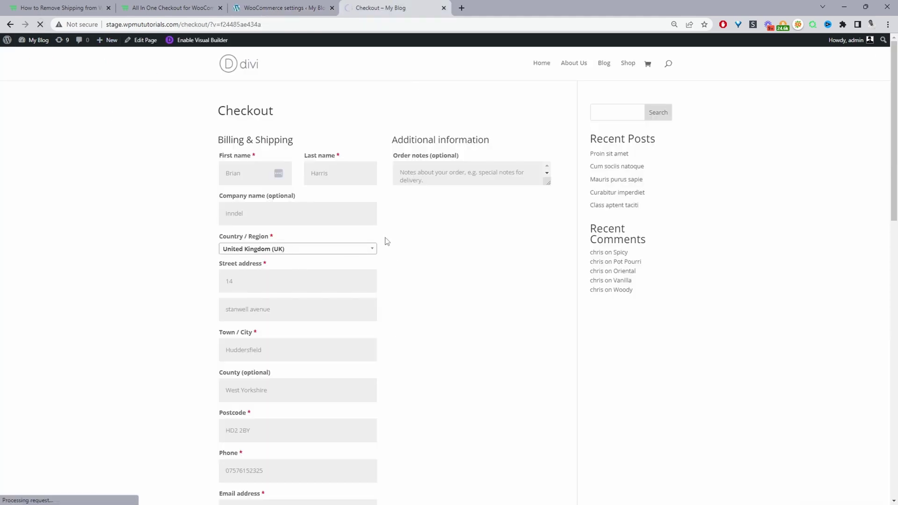
scroll(308, 286, down, 2)
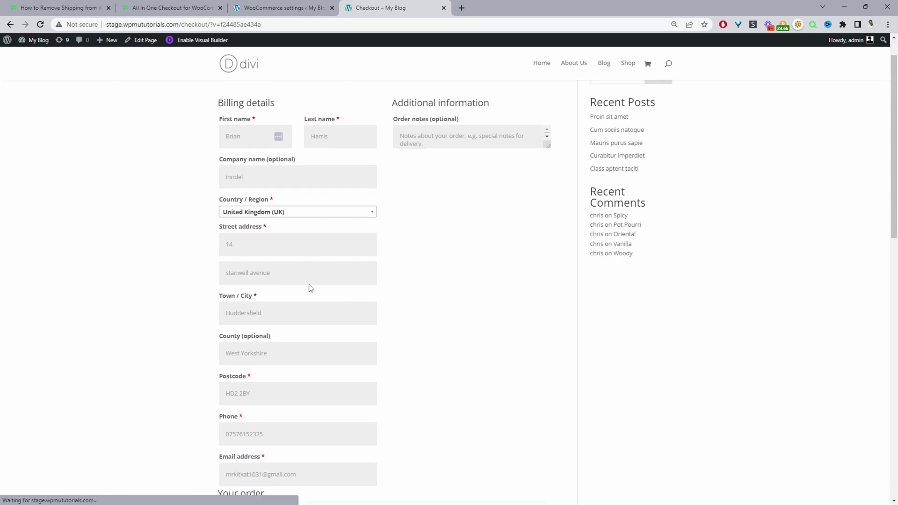
scroll(377, 343, down, 2)
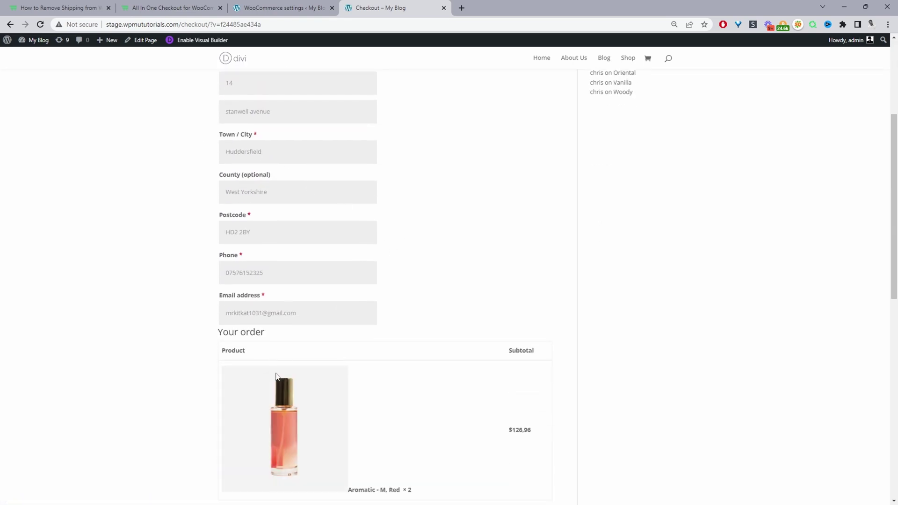